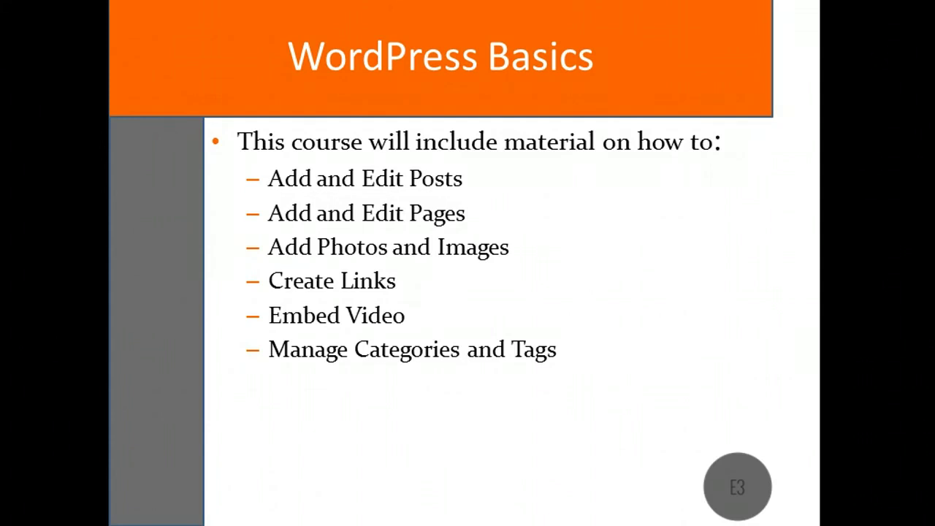
key("Right")
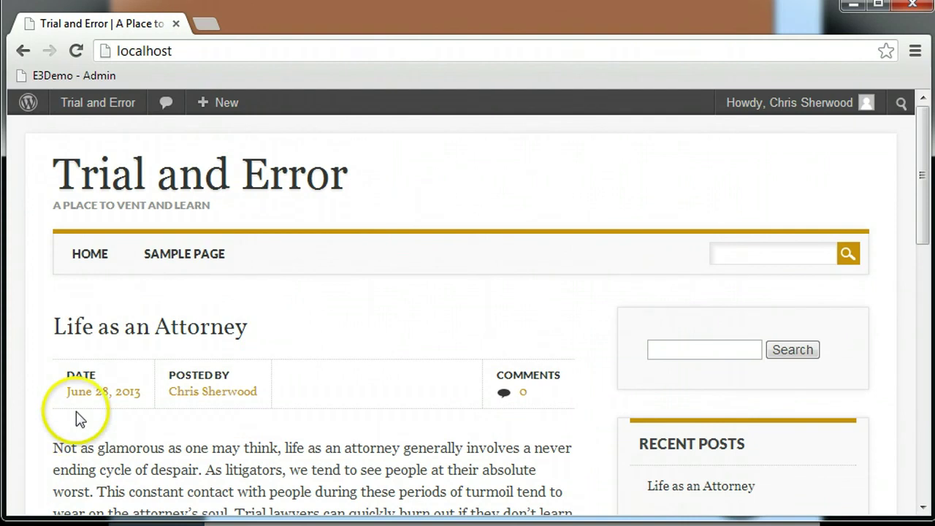
Go to the site's dashboard, list all posts and open the "Life as an Attorney" post for editing
mouse_move(97, 108)
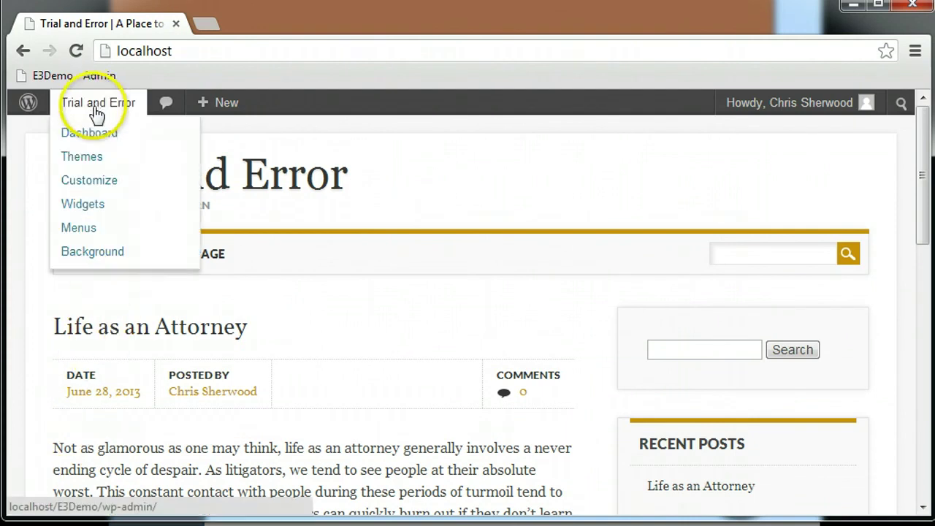
left_click(95, 139)
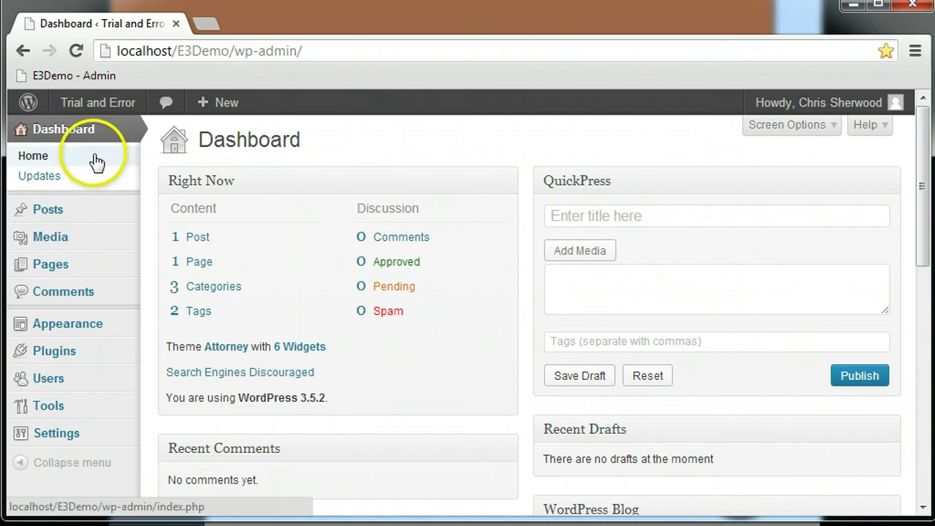
mouse_move(93, 217)
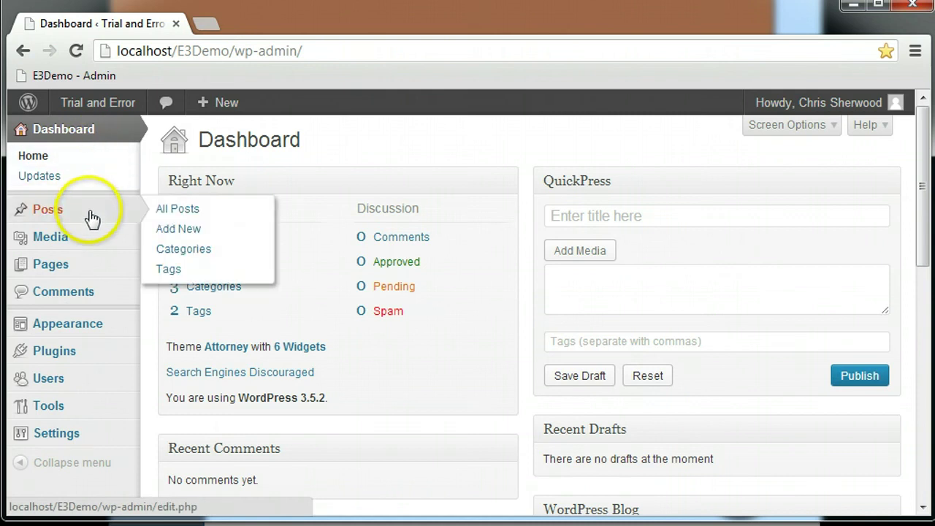
left_click(177, 210)
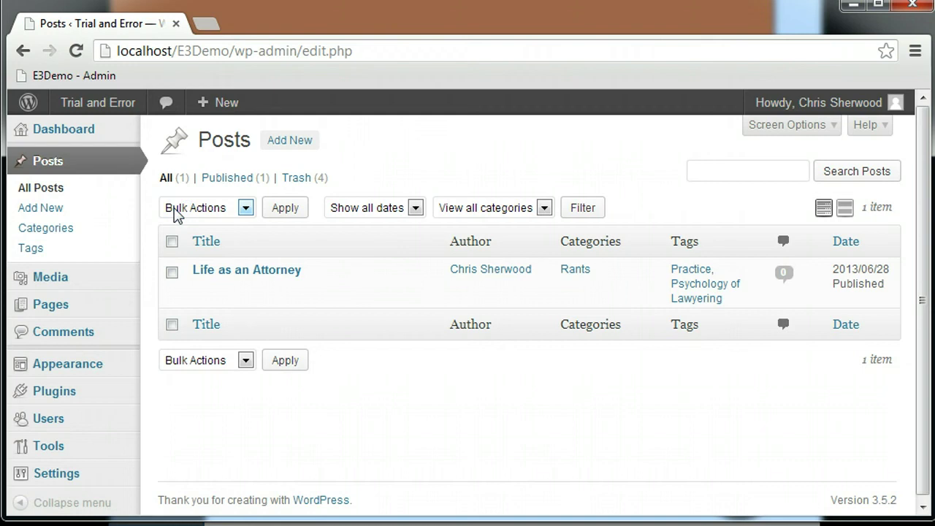
mouse_move(222, 288)
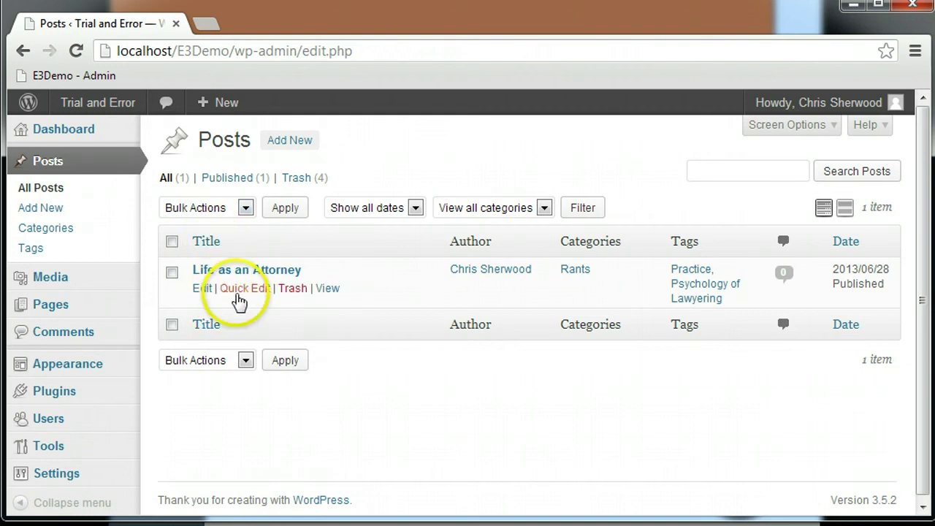
left_click(248, 270)
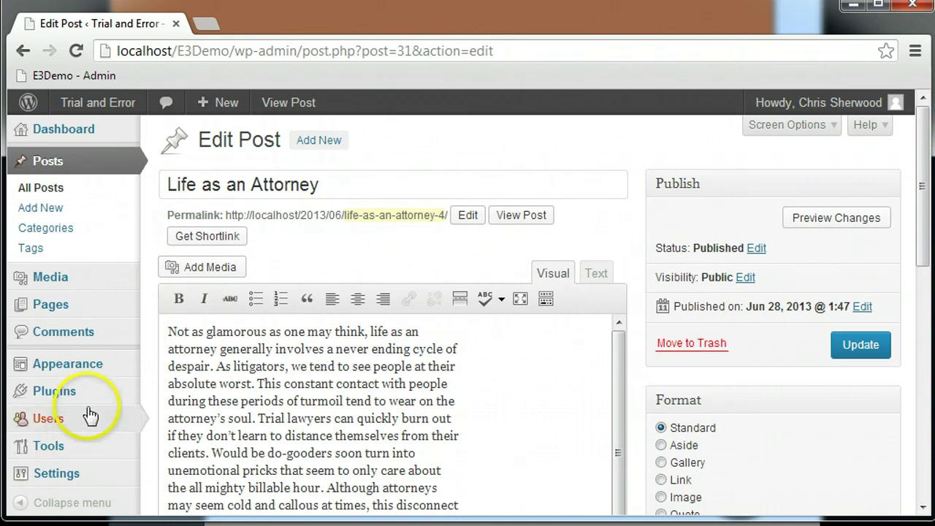
Preview the installed Twenty Eleven theme, then save and activate it for the site
mouse_move(96, 369)
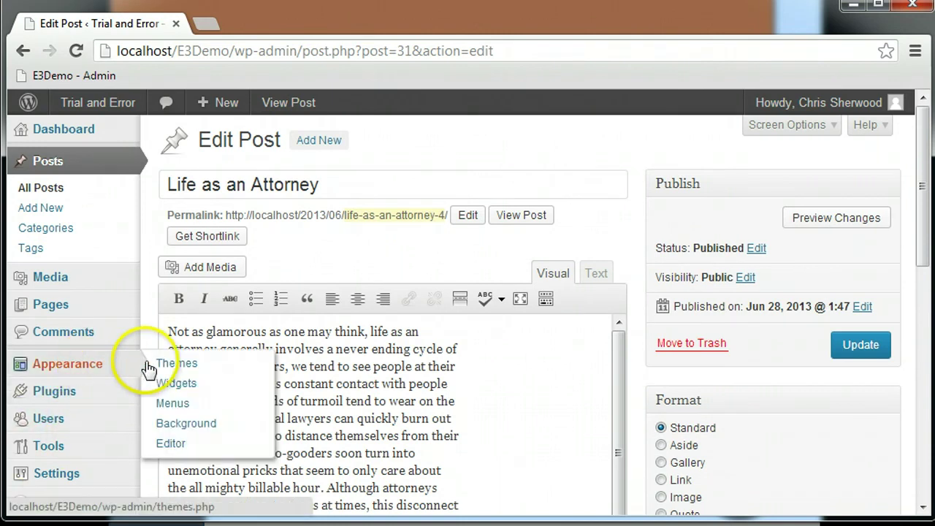
left_click(176, 365)
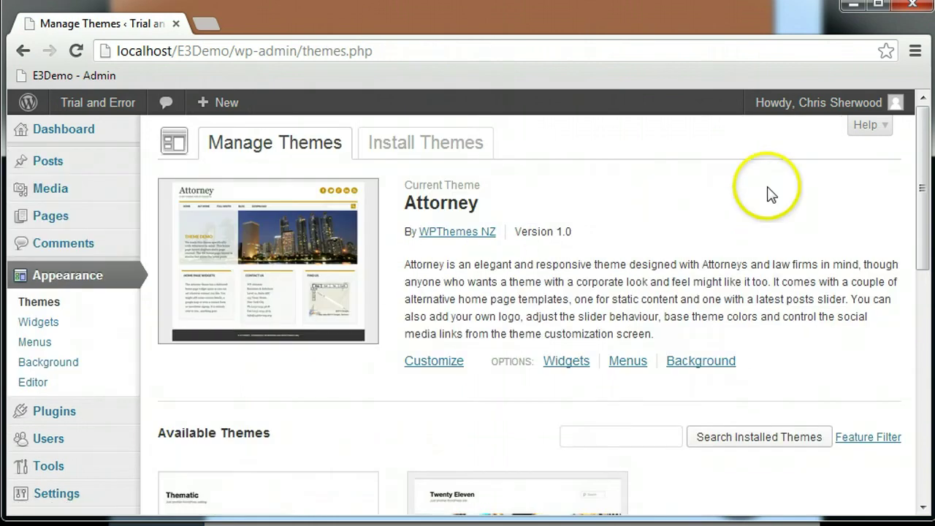
left_click_drag(924, 161, 899, 286)
left_click(550, 223)
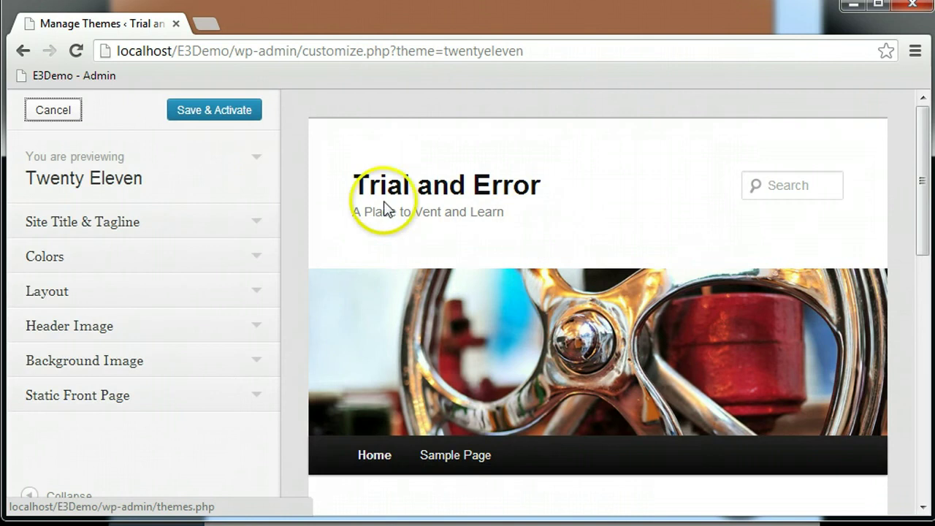
left_click(196, 109)
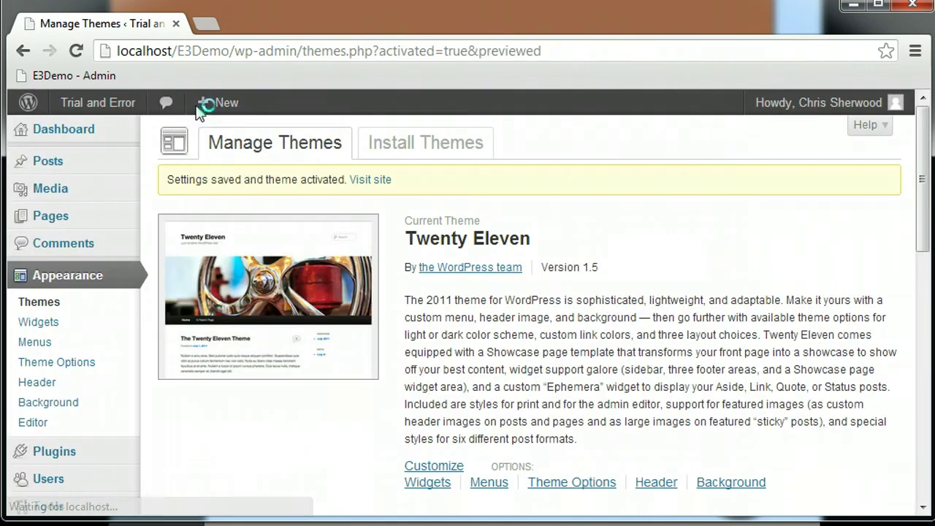
mouse_move(198, 111)
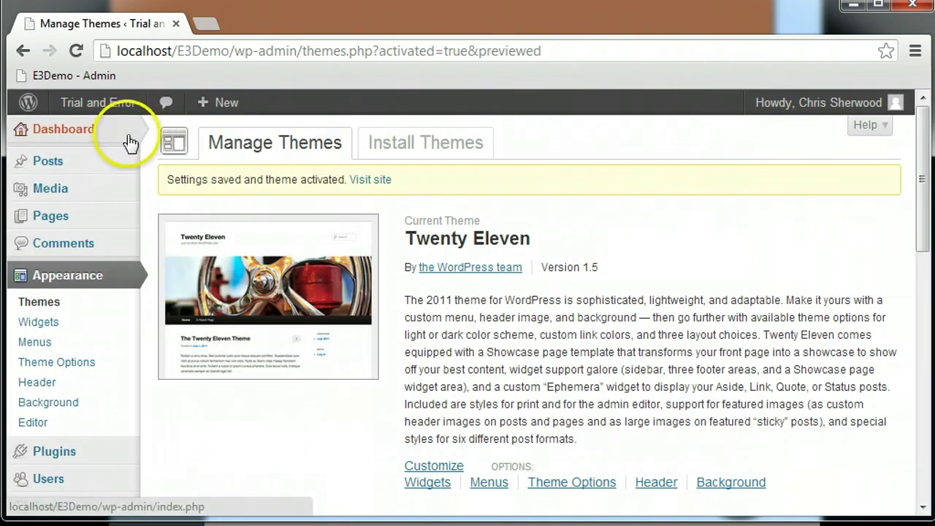
Visit the live site and examine how its home page and the "Life as an Attorney" post look
mouse_move(111, 110)
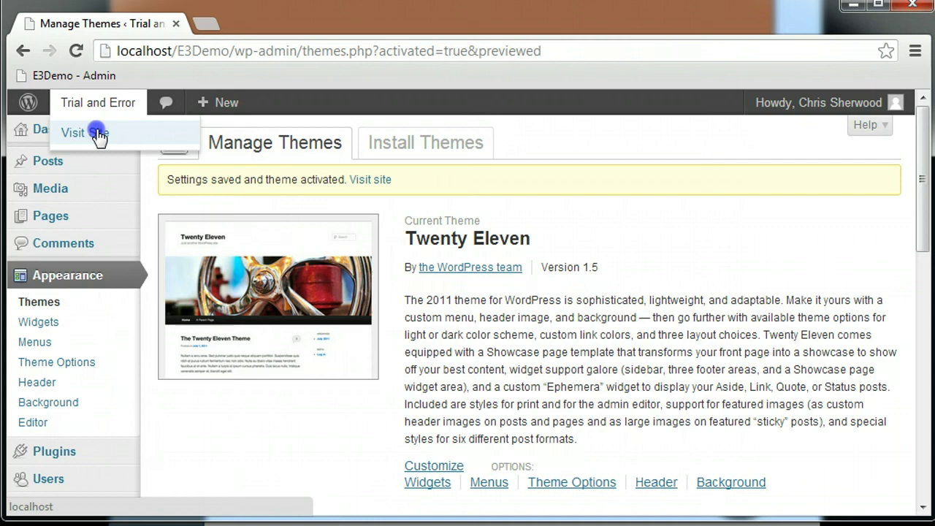
left_click(99, 137)
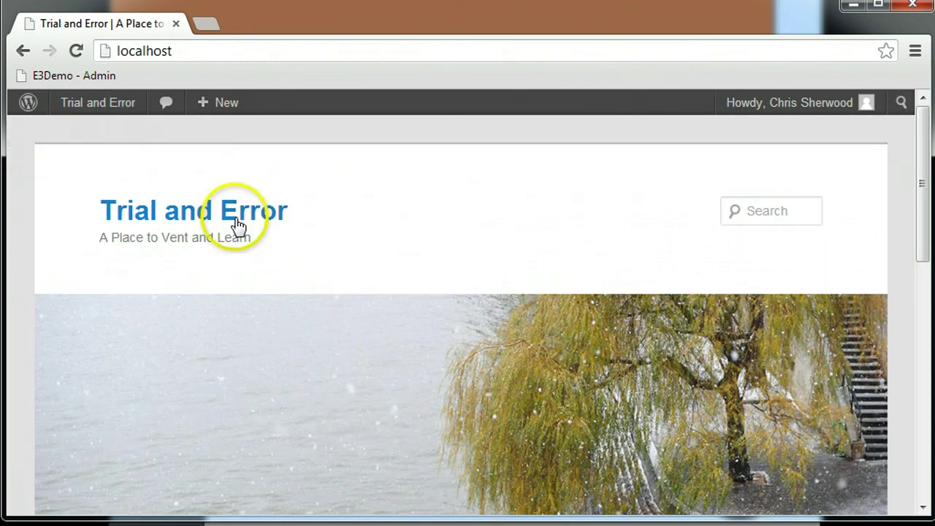
left_click_drag(923, 175, 903, 309)
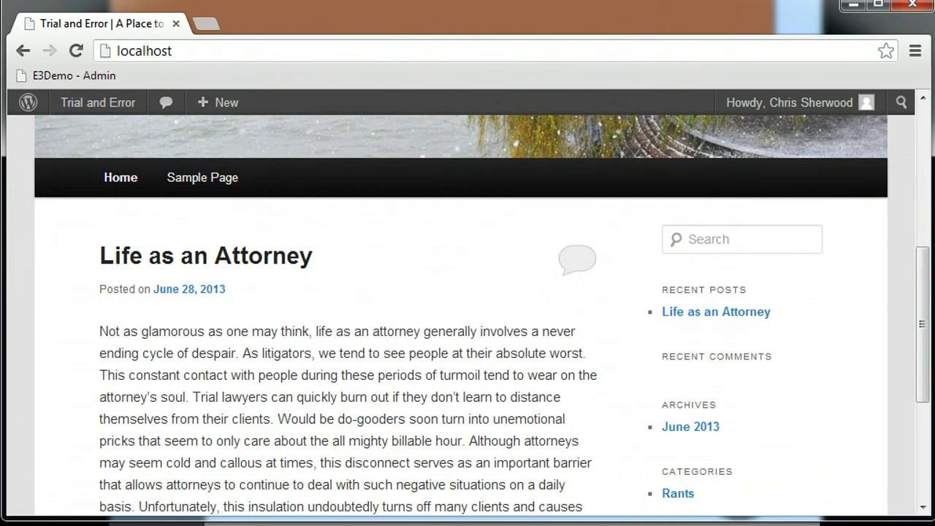
Return to the dashboard's theme management, preview the Attorney theme, then save and activate it
mouse_move(121, 108)
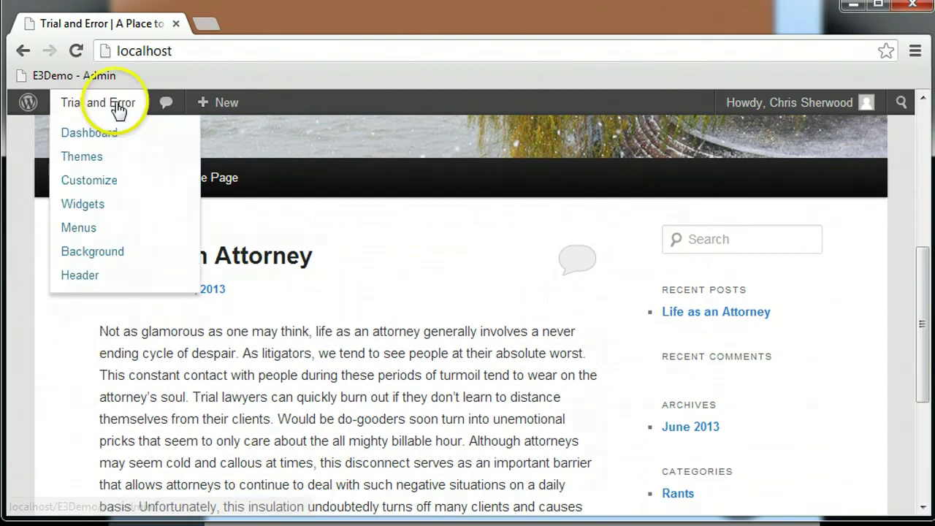
left_click(110, 139)
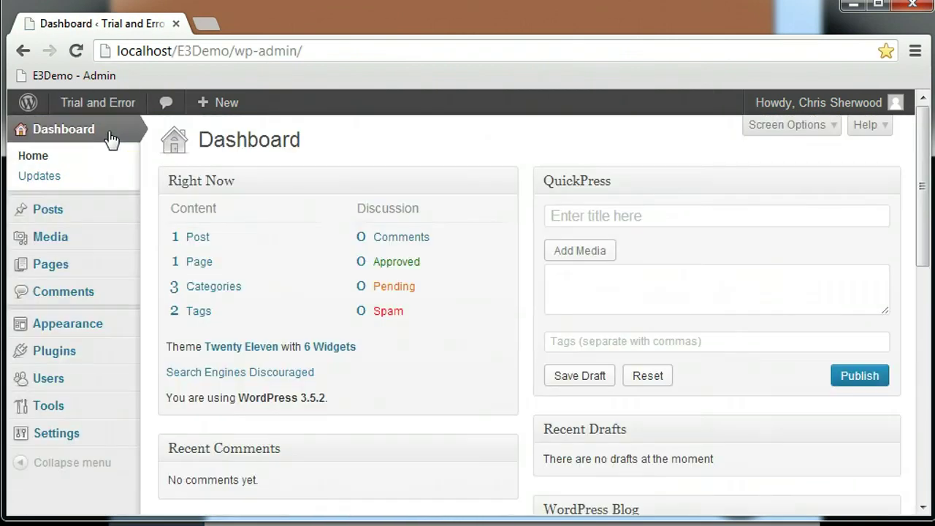
mouse_move(75, 330)
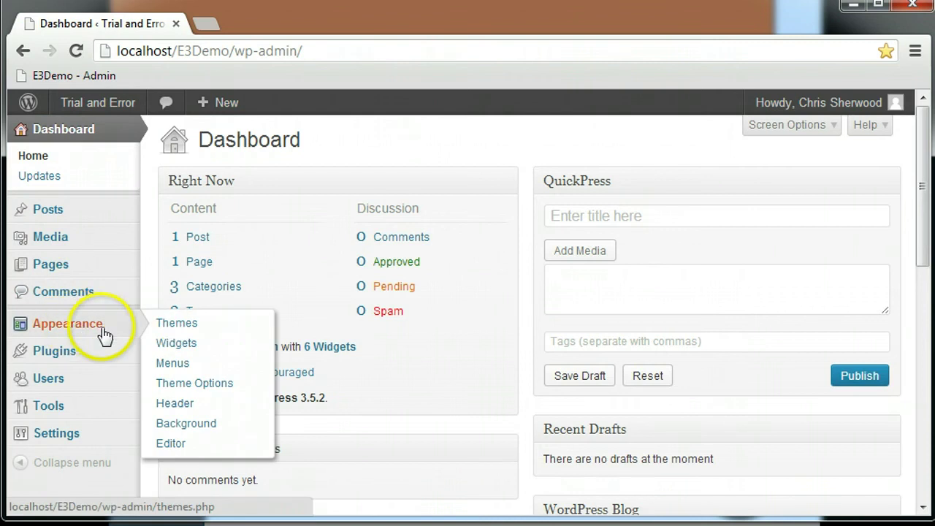
left_click(167, 332)
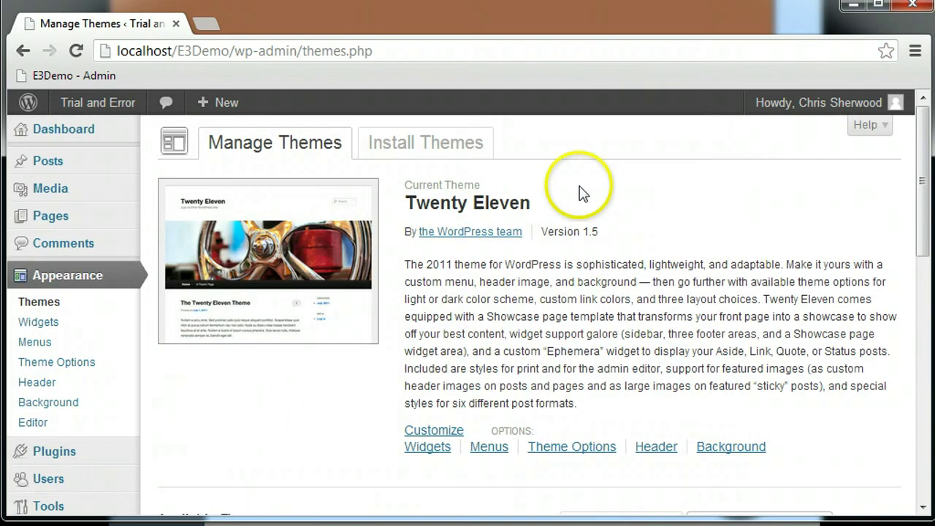
left_click_drag(918, 183, 911, 315)
left_click(255, 296)
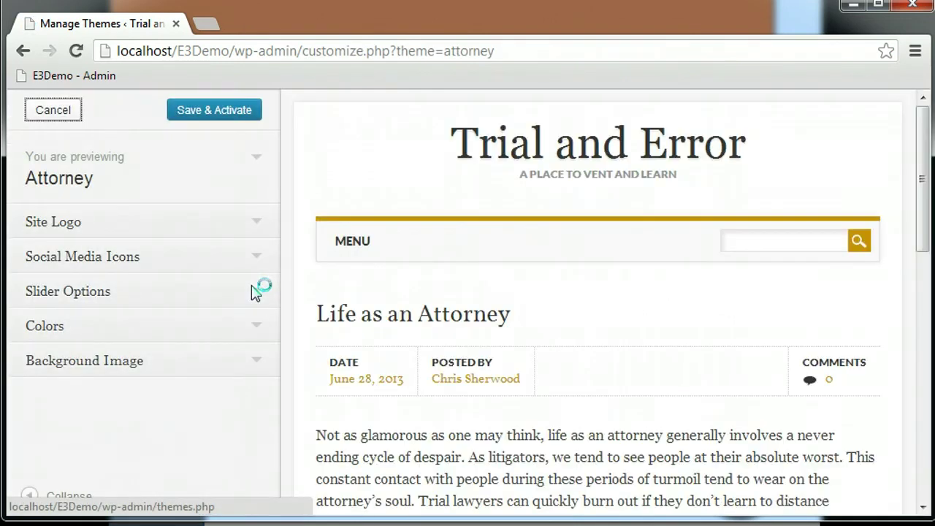
left_click(196, 111)
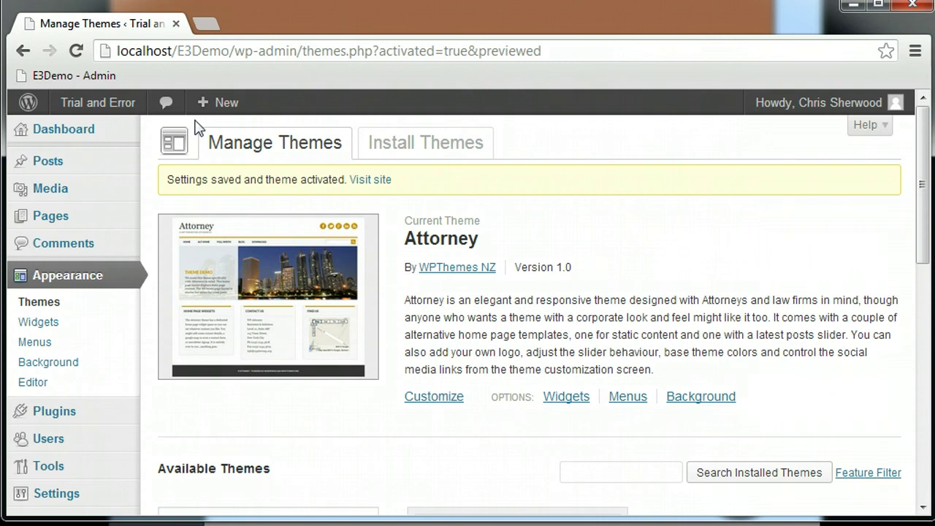
Open the General Settings and look through the options from the site title to the date format
mouse_move(83, 196)
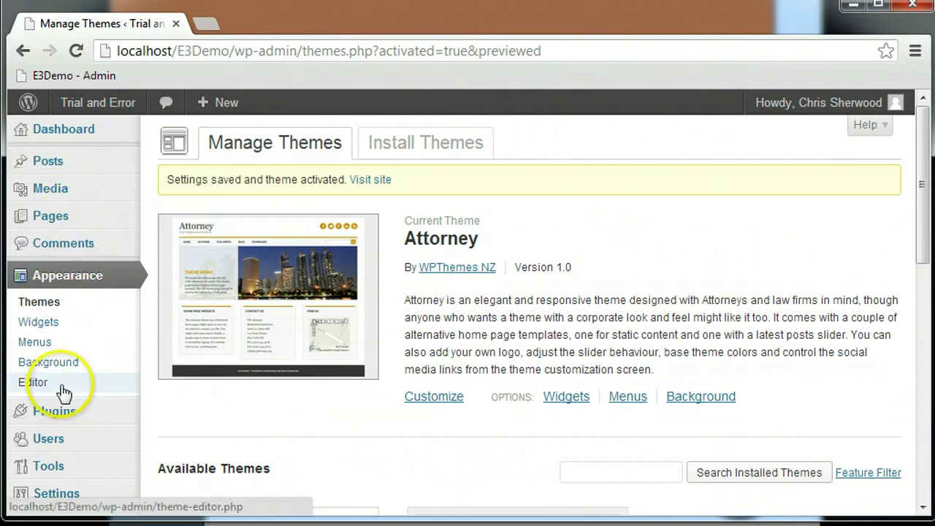
scroll(63, 393, "down", 1)
mouse_move(65, 407)
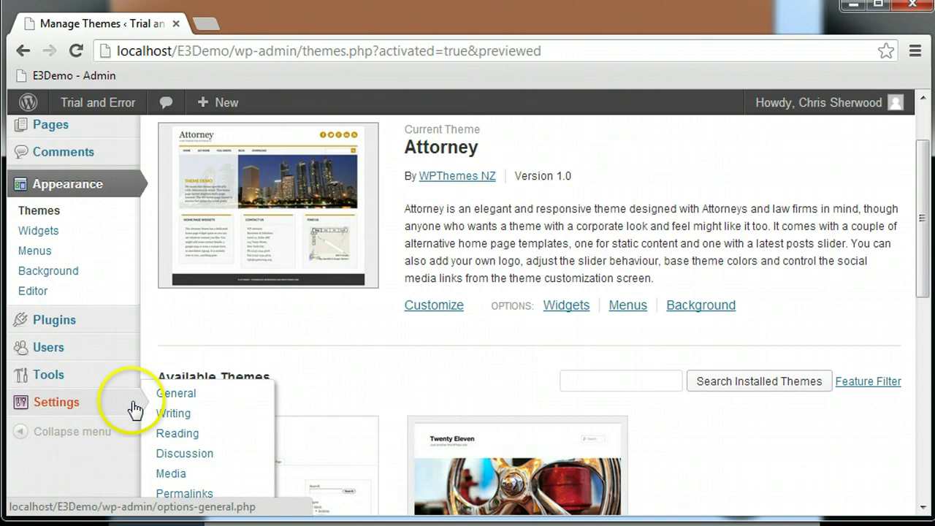
left_click(181, 399)
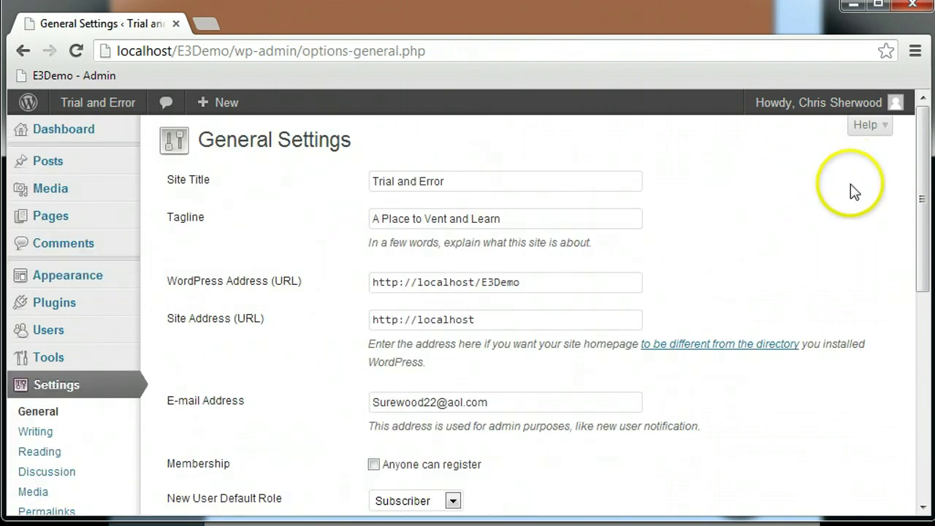
left_click_drag(923, 212, 913, 324)
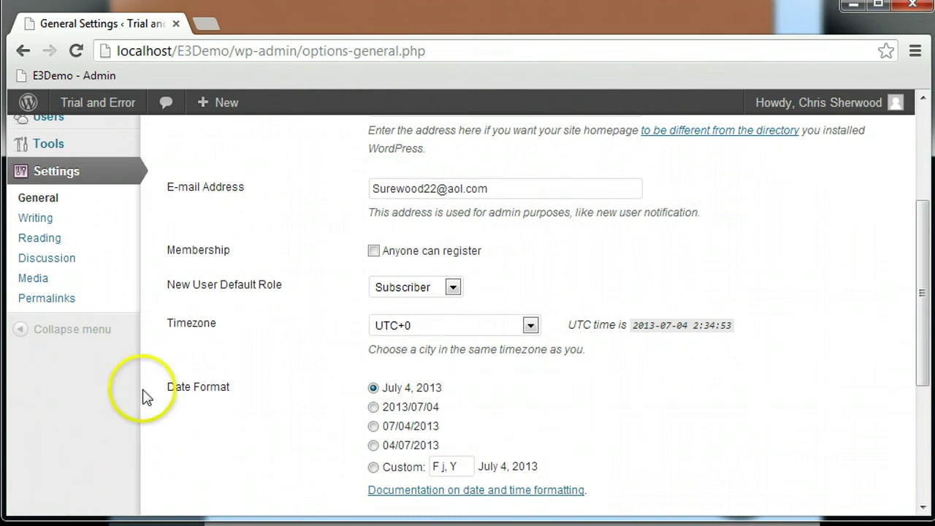
Visit the live site, go from it to WordPress.org and open the About page there
mouse_move(117, 110)
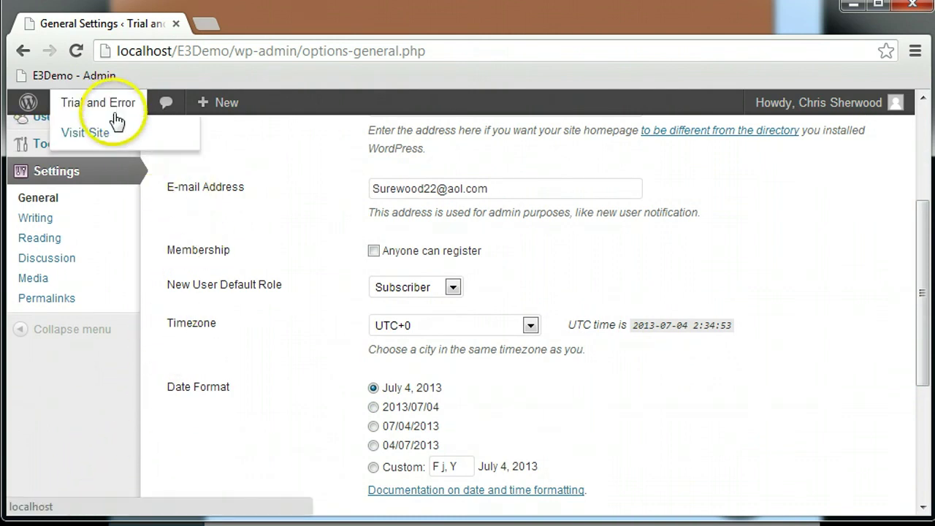
left_click(110, 133)
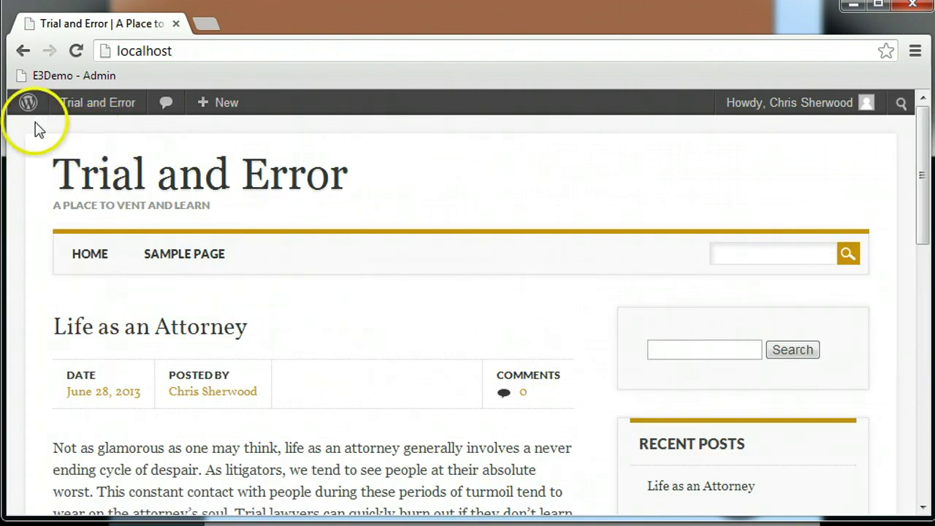
mouse_move(26, 106)
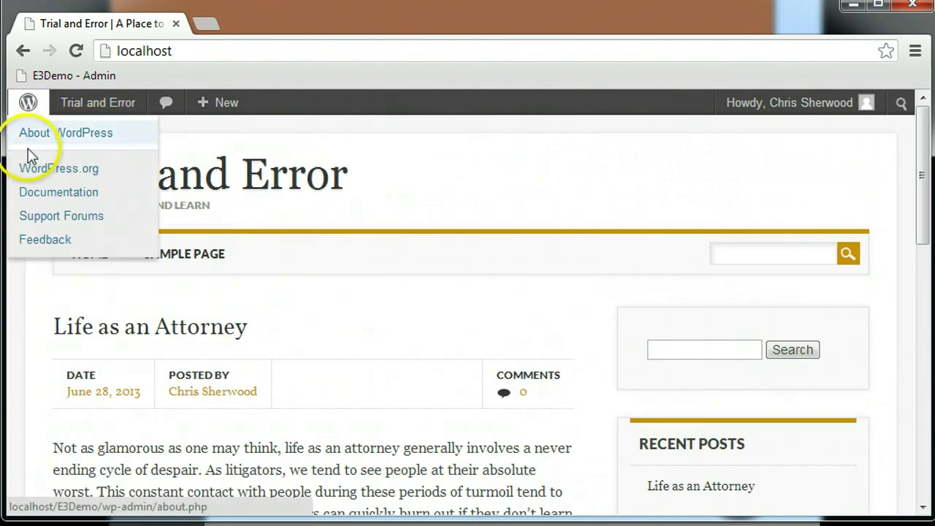
left_click(32, 169)
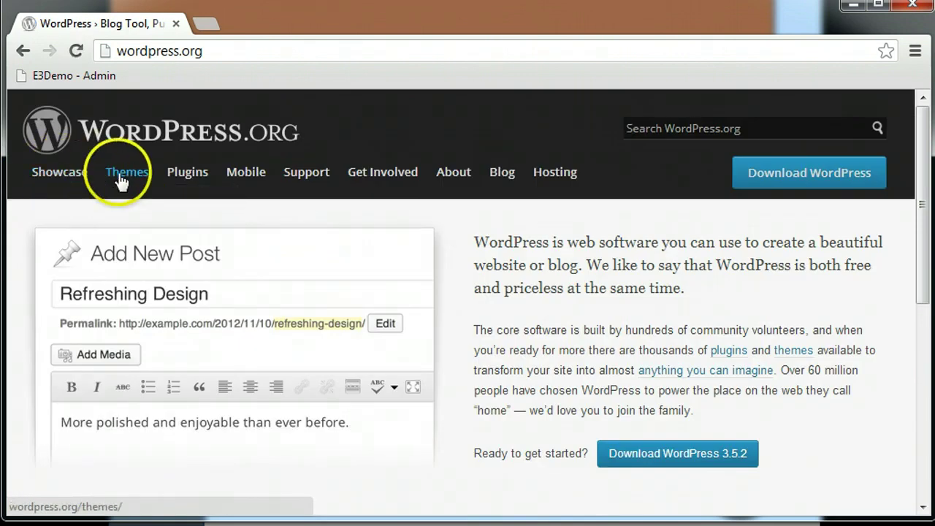
mouse_move(402, 177)
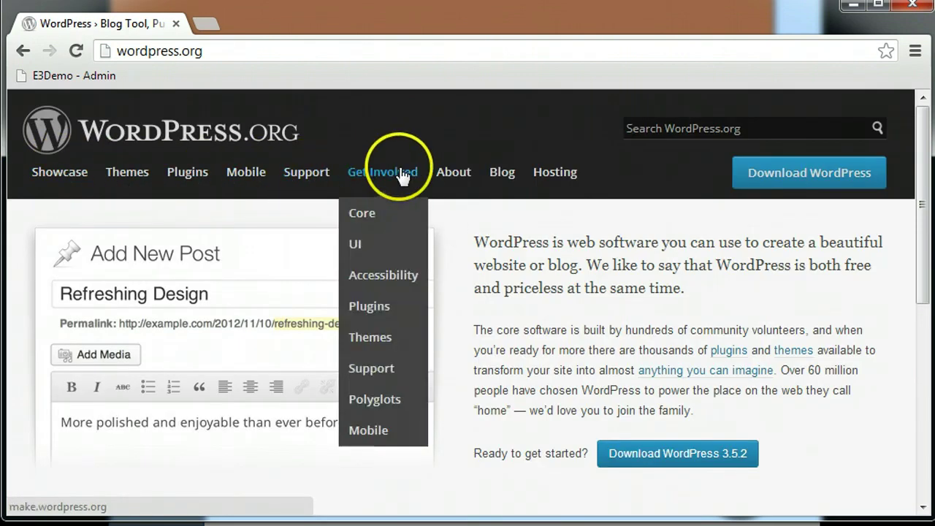
left_click(449, 173)
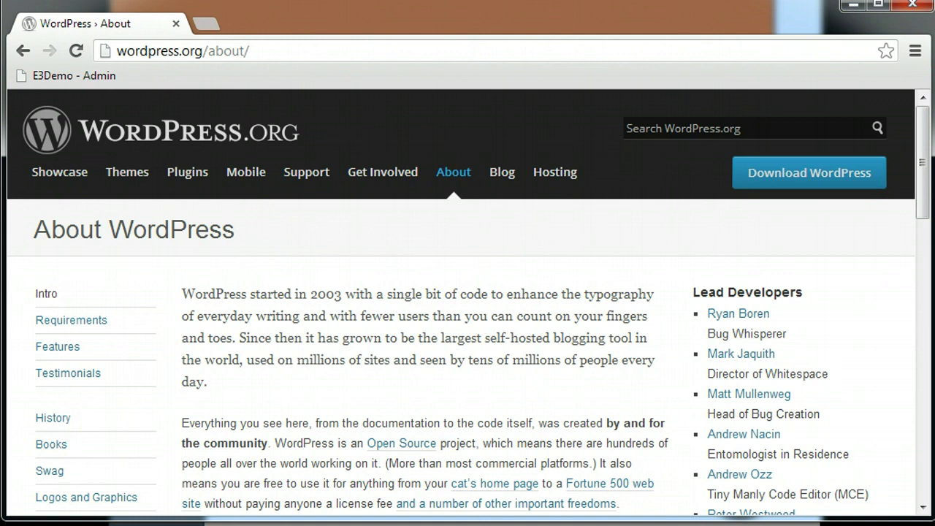
Download the WordPress 3.5.2 .zip package from the WordPress.org download page
left_click(760, 176)
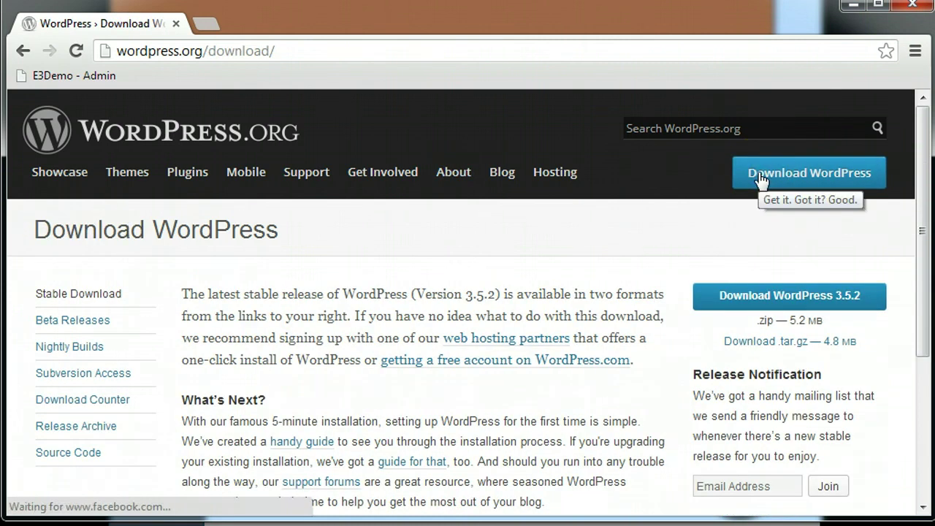
left_click(762, 299)
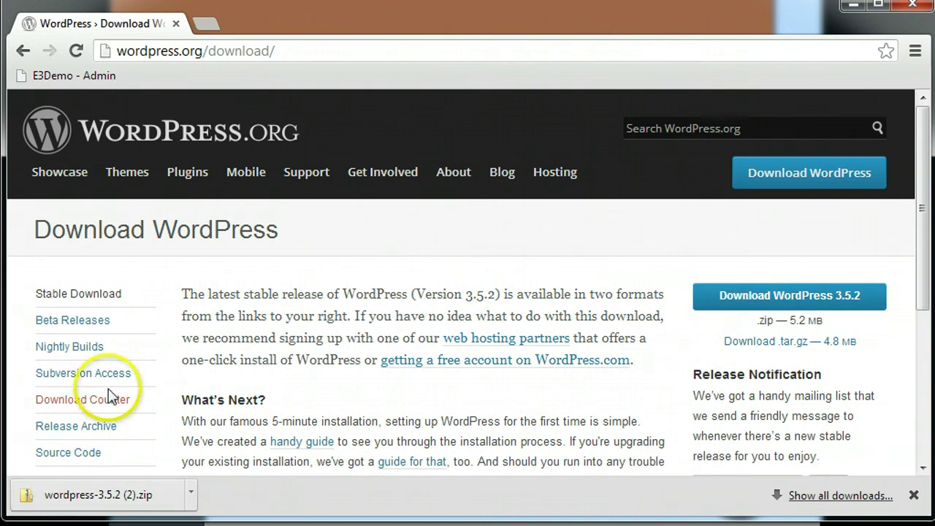
Search the web for "wordpress help" in a new browser tab and read the Codex page "Finding WordPress Help"
left_click(205, 23)
type("w")
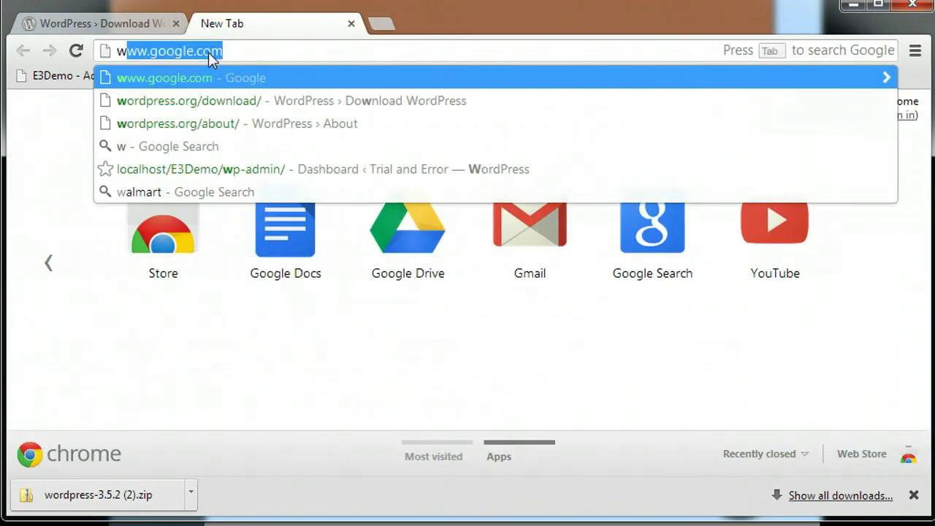
type("ordpress help")
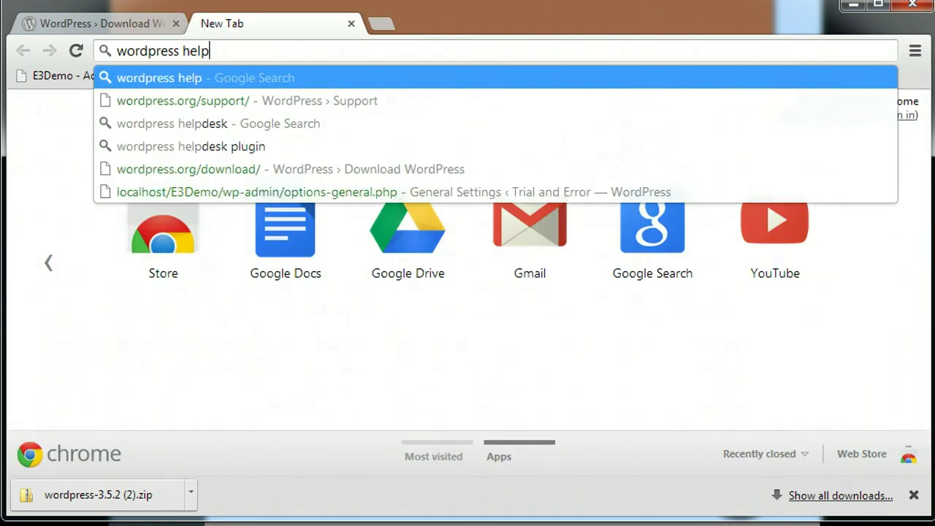
key("Return")
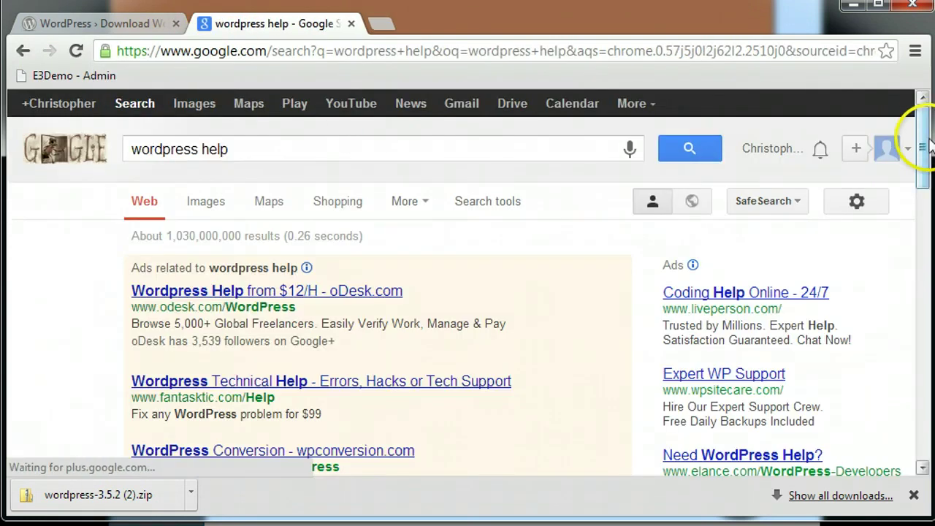
left_click_drag(924, 141, 925, 188)
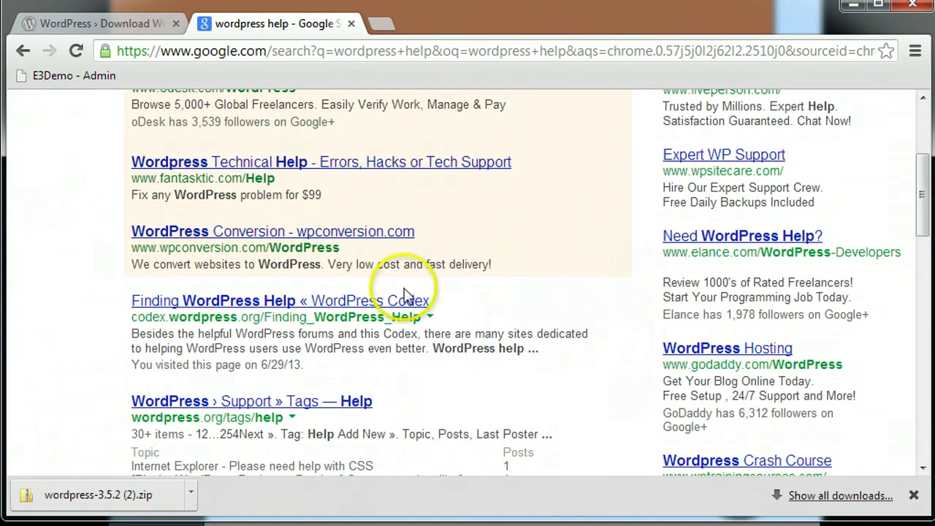
left_click(373, 306)
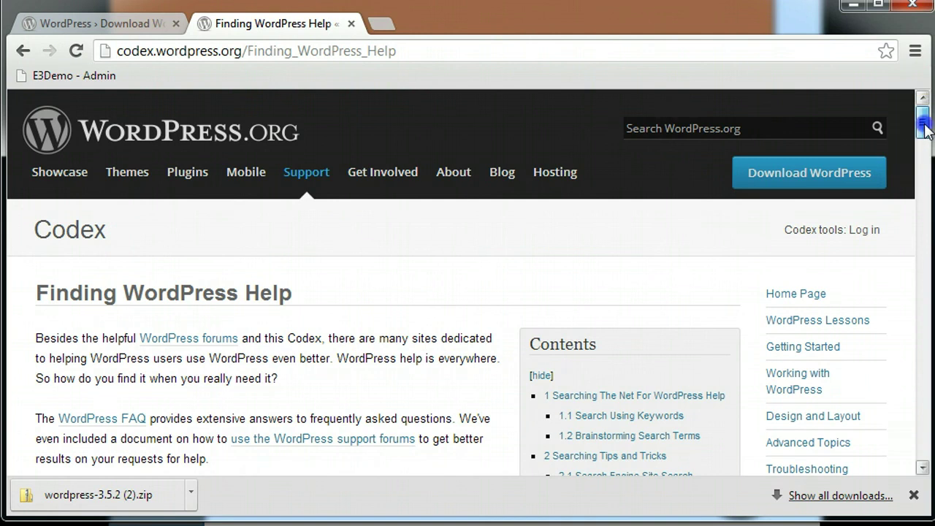
left_click_drag(924, 123, 915, 229)
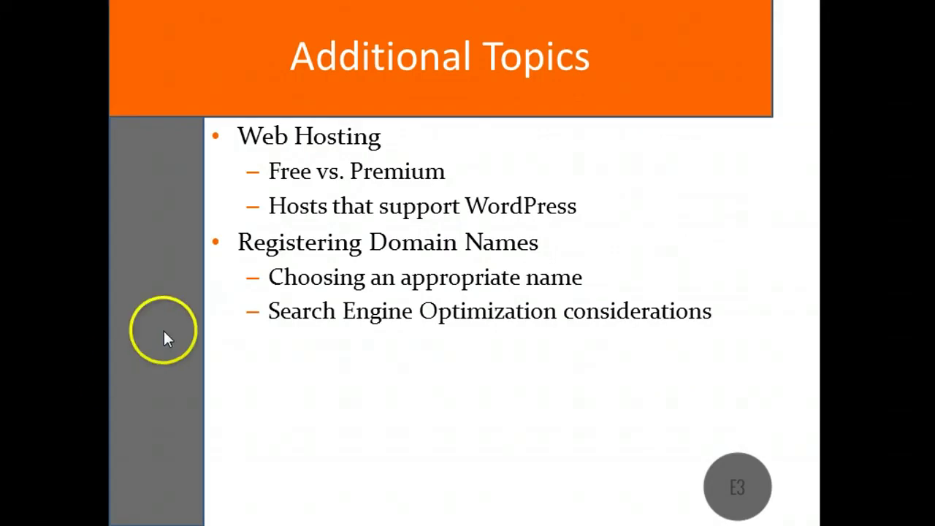
left_click(481, 499)
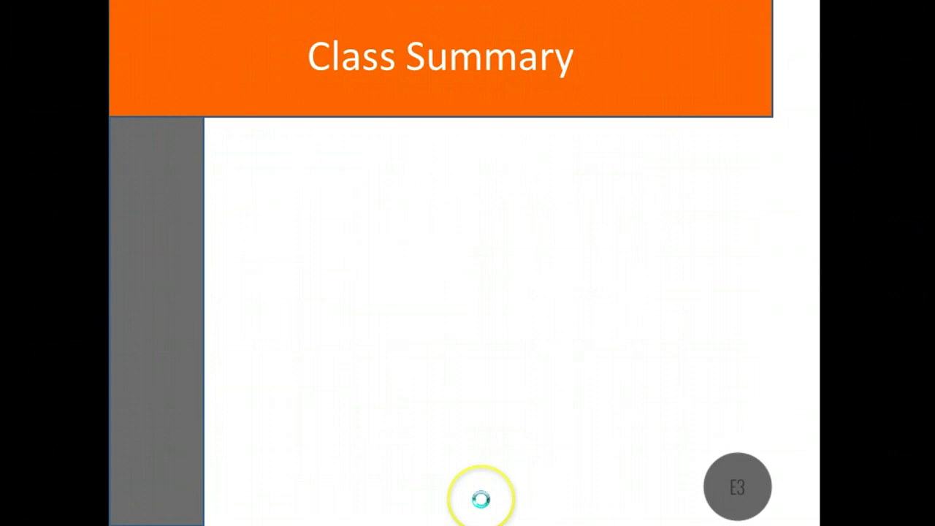